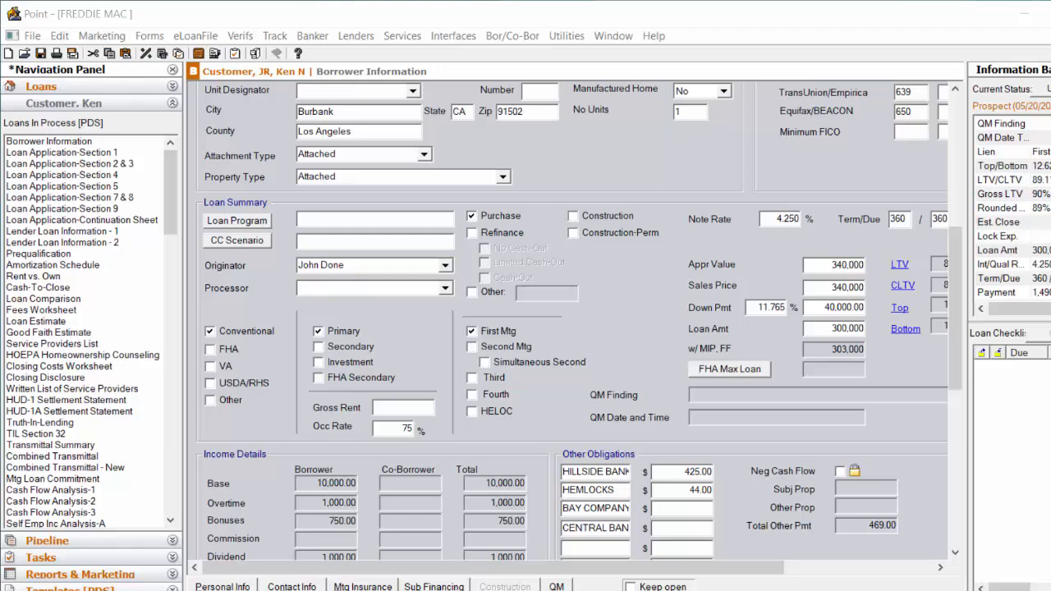
# Check the program version and build in the About Point window, then close it.
pyautogui.click(654, 36)
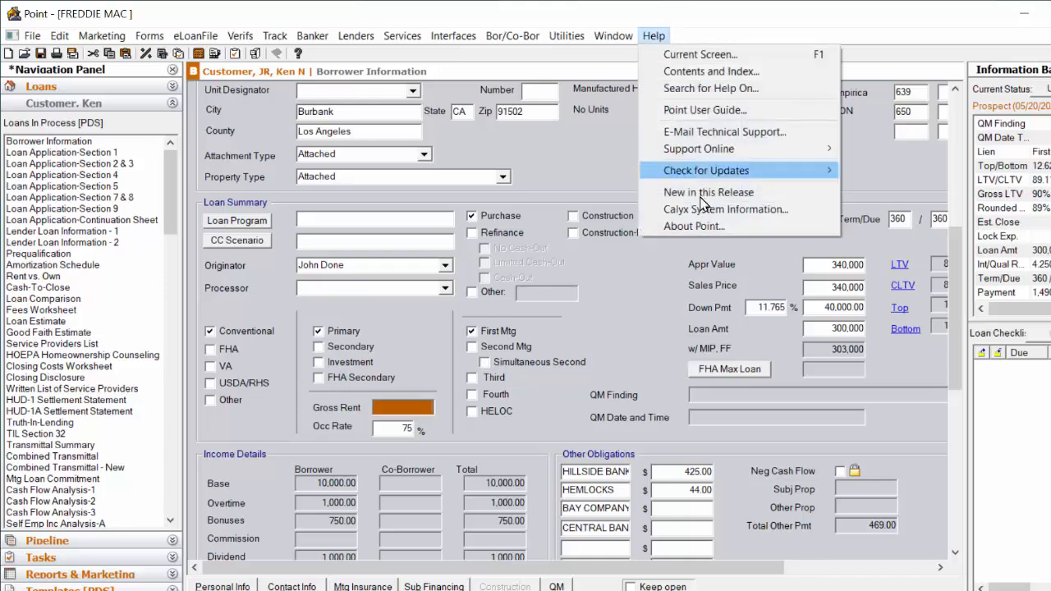
pyautogui.click(699, 228)
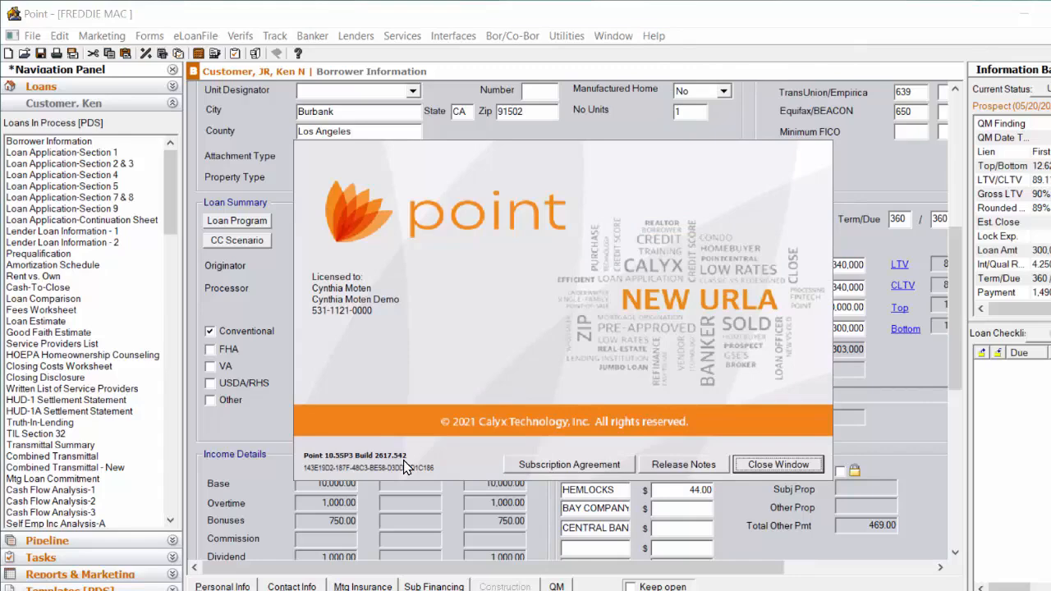
pyautogui.click(750, 466)
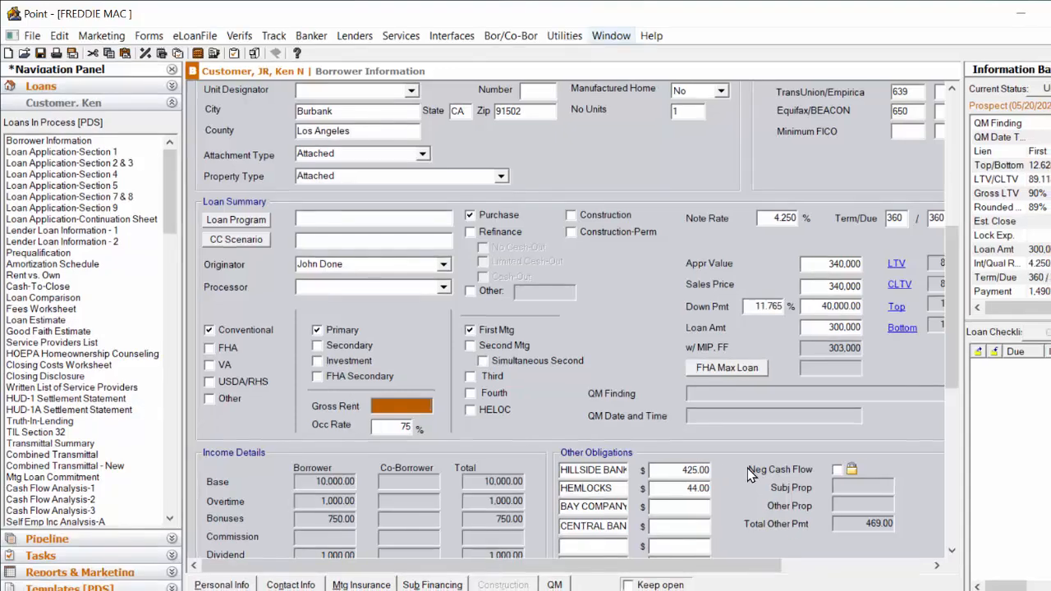
# Open the Freddie Mac LPA System-to-System company defaults and confirm the Loan Product Advisor setup.
pyautogui.press('Left')
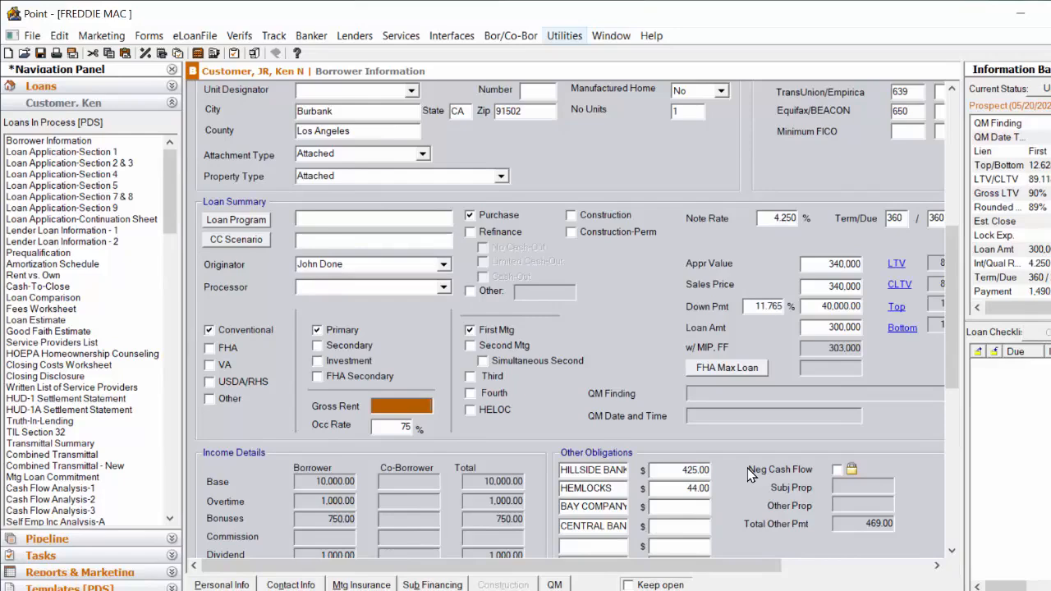
pyautogui.press('Return')
pyautogui.press('Down')
pyautogui.press('Down')
pyautogui.press('Down')
pyautogui.press('Down')
pyautogui.press('Down')
pyautogui.press('Down')
pyautogui.press('Down')
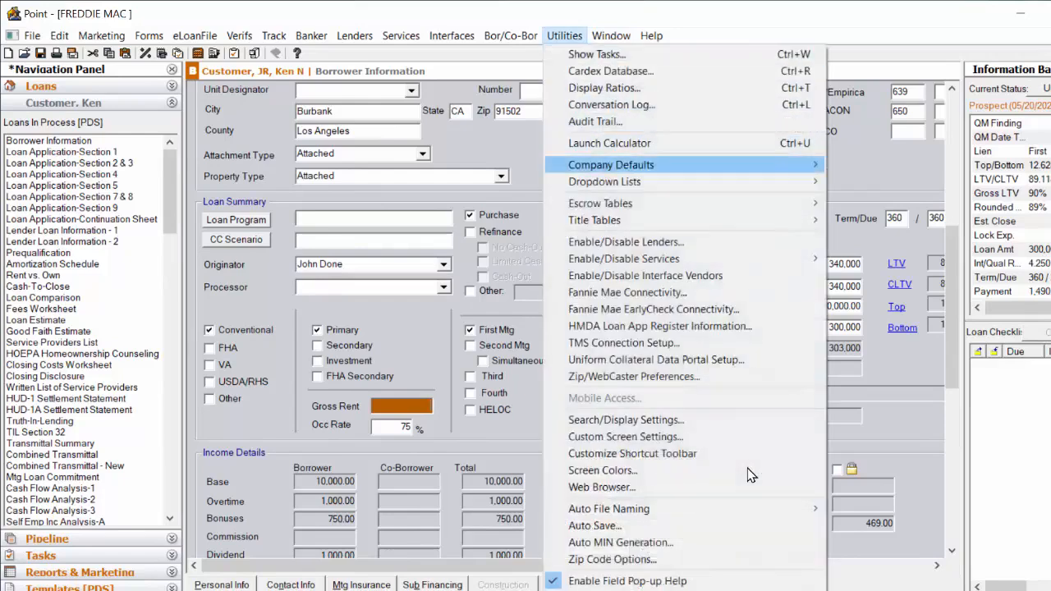
pyautogui.press('Right')
pyautogui.press('Down')
pyautogui.press('Down')
pyautogui.press('Down')
pyautogui.press('Down')
pyautogui.press('Down')
pyautogui.press('Down')
pyautogui.press('Down')
pyautogui.press('Down')
pyautogui.press('Down')
pyautogui.press('Down')
pyautogui.press('Down')
pyautogui.press('Down')
pyautogui.press('Down')
pyautogui.press('Down')
pyautogui.press('Down')
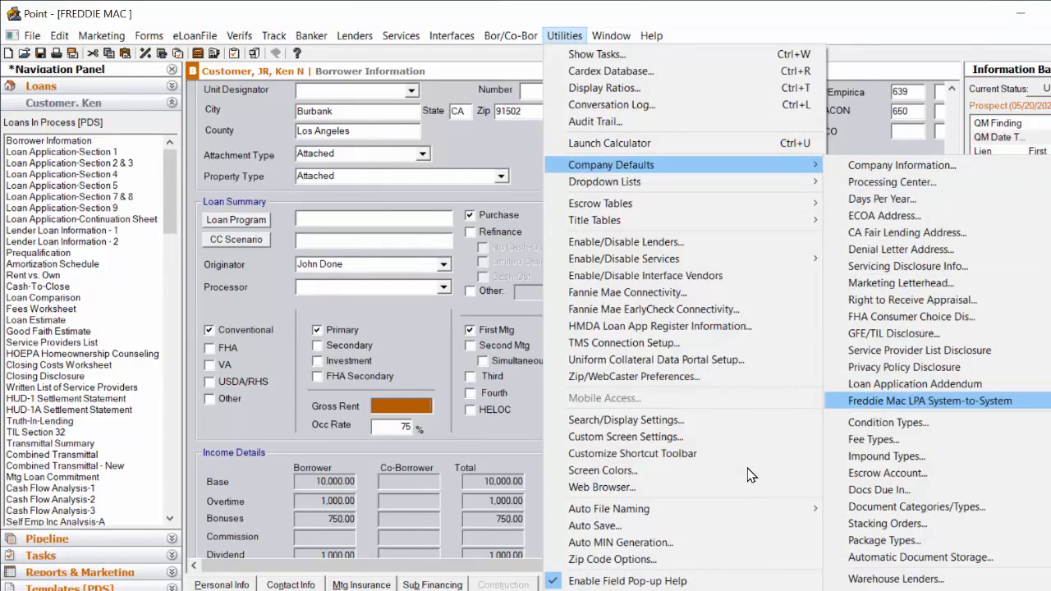
pyautogui.press('Return')
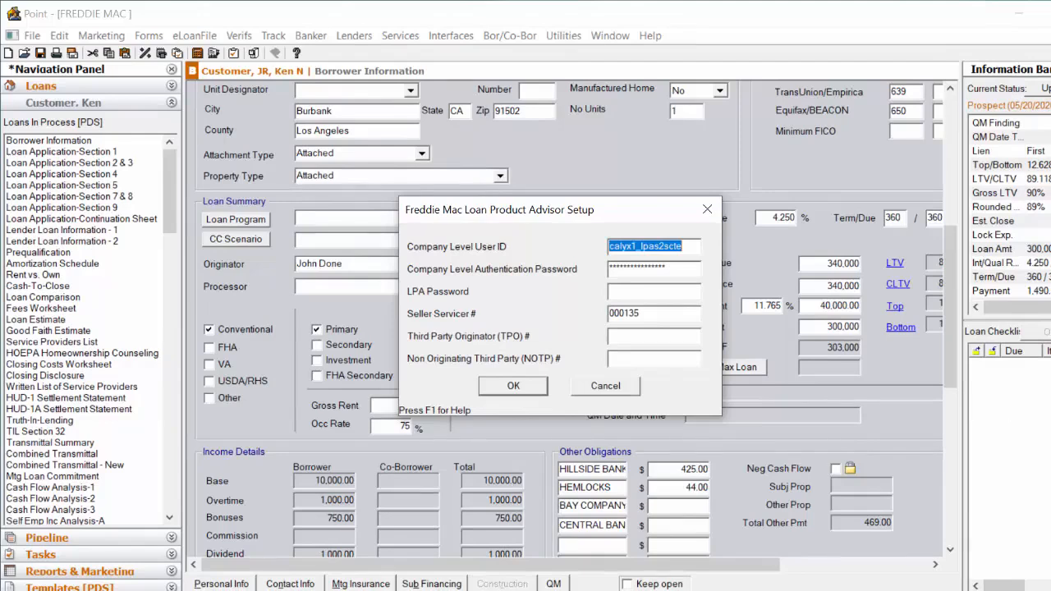
pyautogui.click(639, 313)
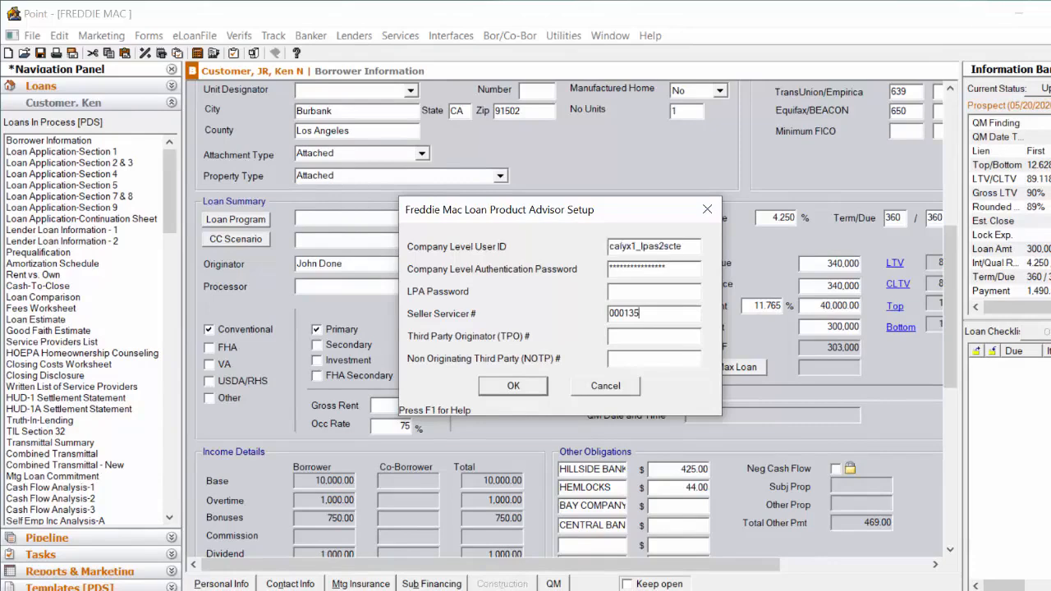
pyautogui.click(635, 339)
pyautogui.click(515, 387)
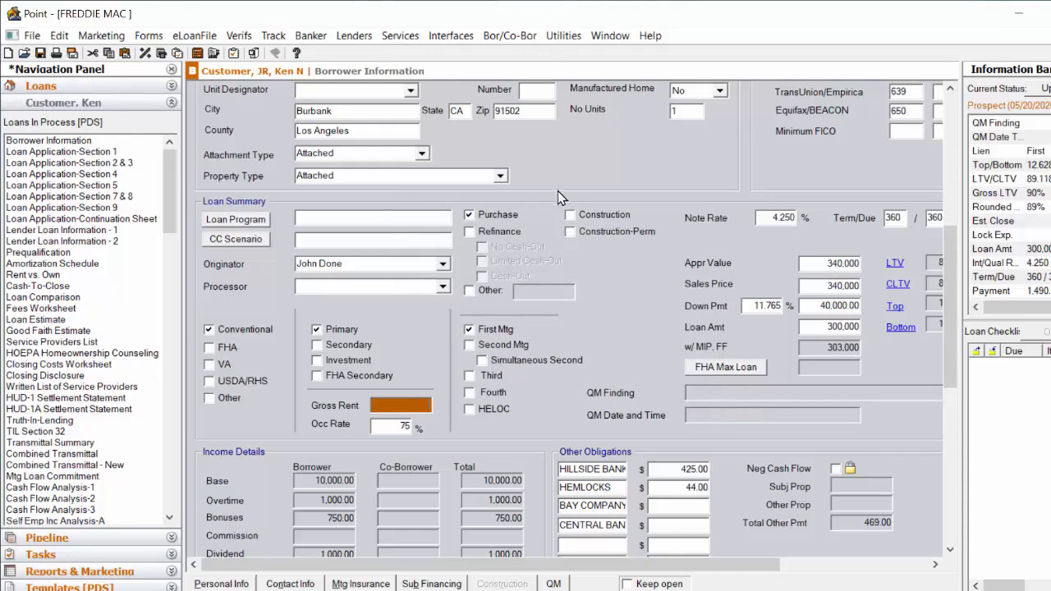
# Open the Freddie Mac Addendum for the loan and check its Submitting Role setting.
pyautogui.click(396, 39)
pyautogui.moveTo(429, 72)
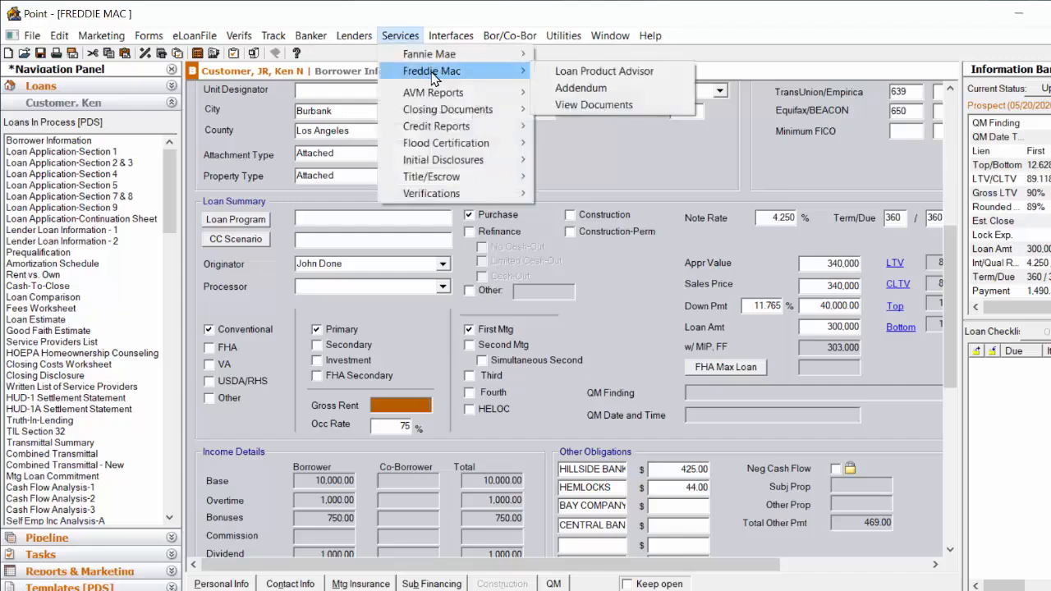
pyautogui.click(585, 89)
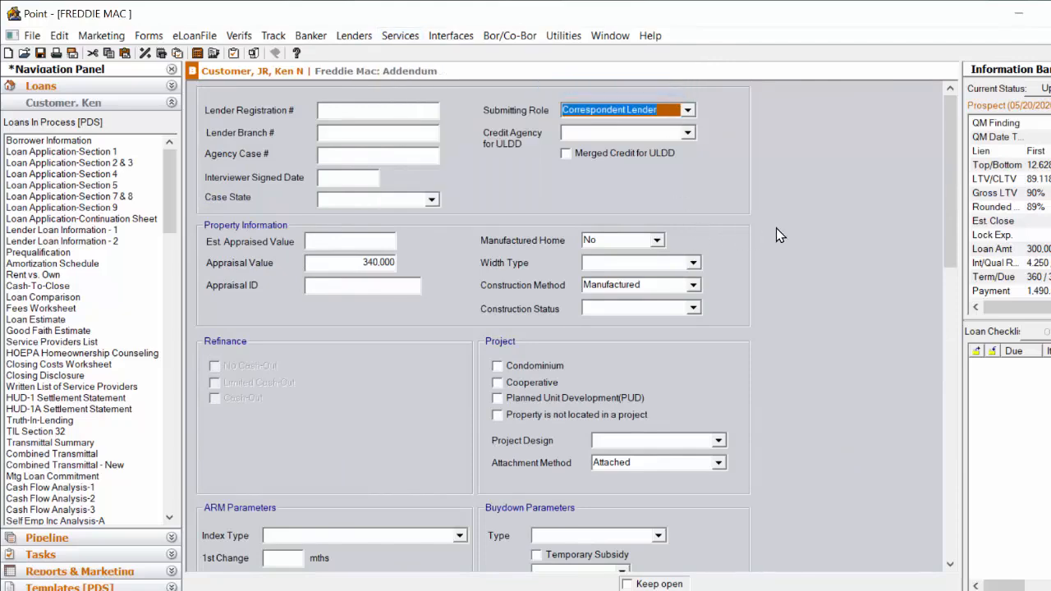
pyautogui.click(689, 111)
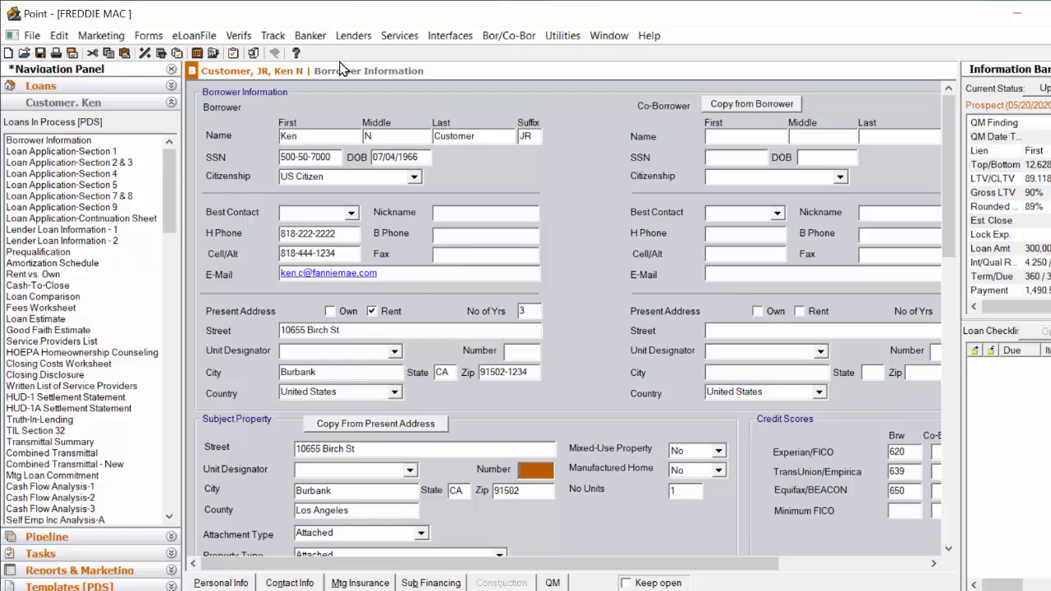
# Order a new merged credit report from Factual Data by CBC and import its liabilities, ignoring zero-balance accounts.
pyautogui.click(400, 35)
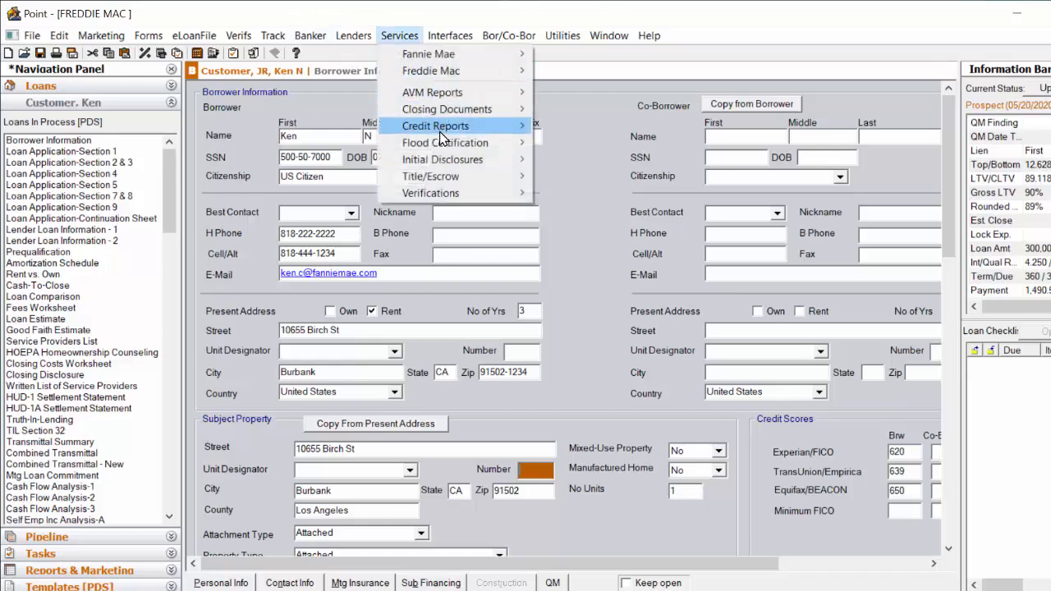
pyautogui.moveTo(443, 136)
pyautogui.click(560, 128)
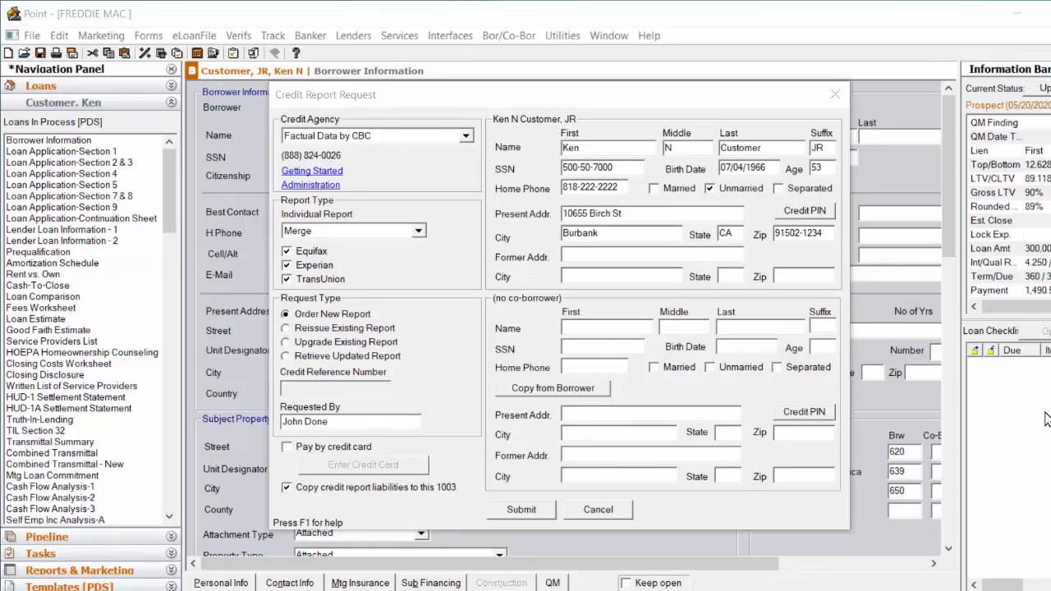
pyautogui.click(466, 136)
pyautogui.click(465, 137)
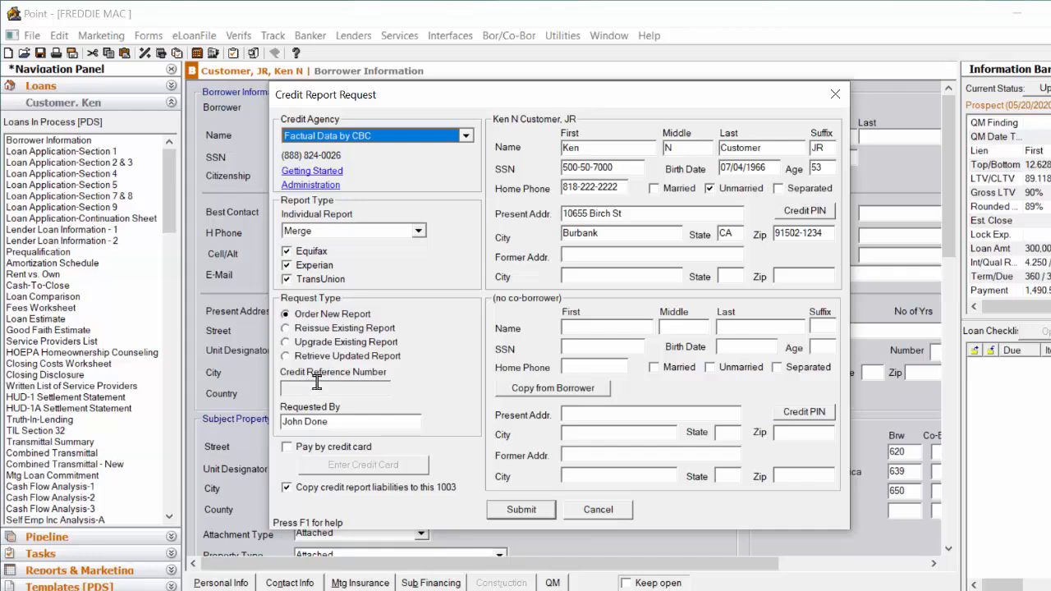
pyautogui.click(526, 510)
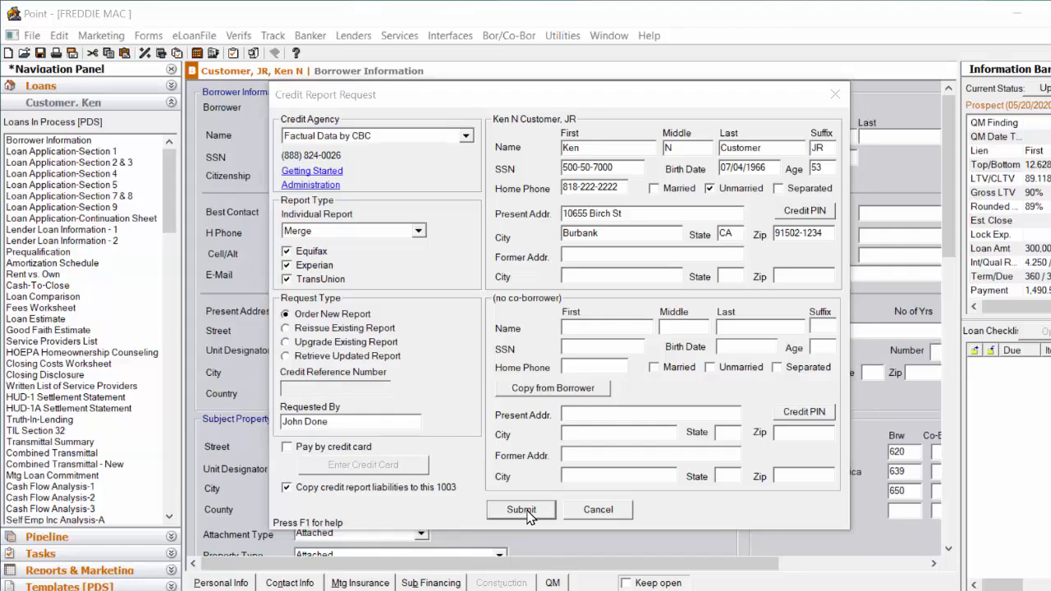
pyautogui.click(526, 510)
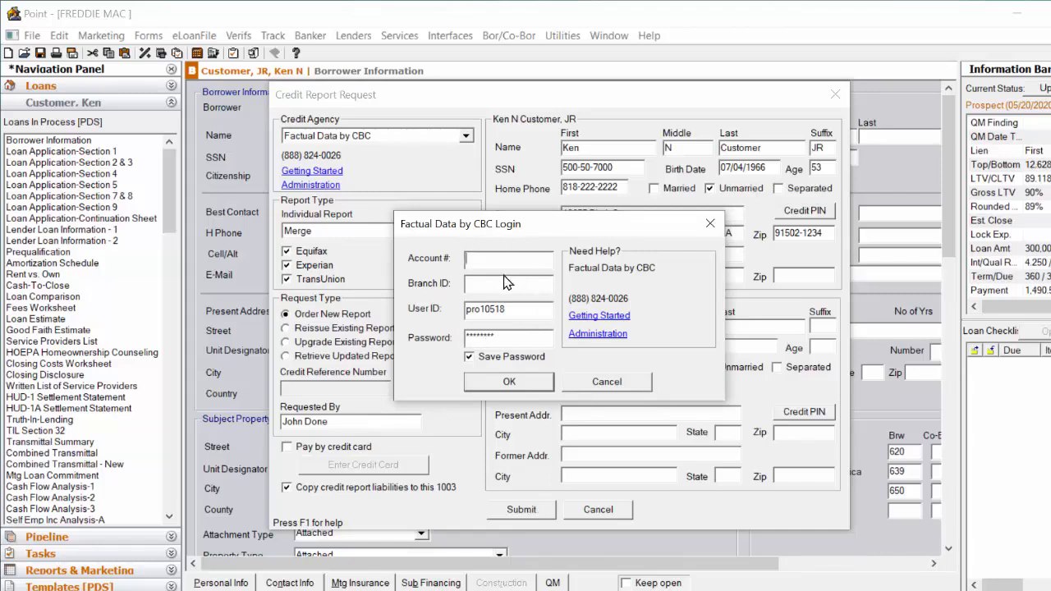
pyautogui.click(510, 382)
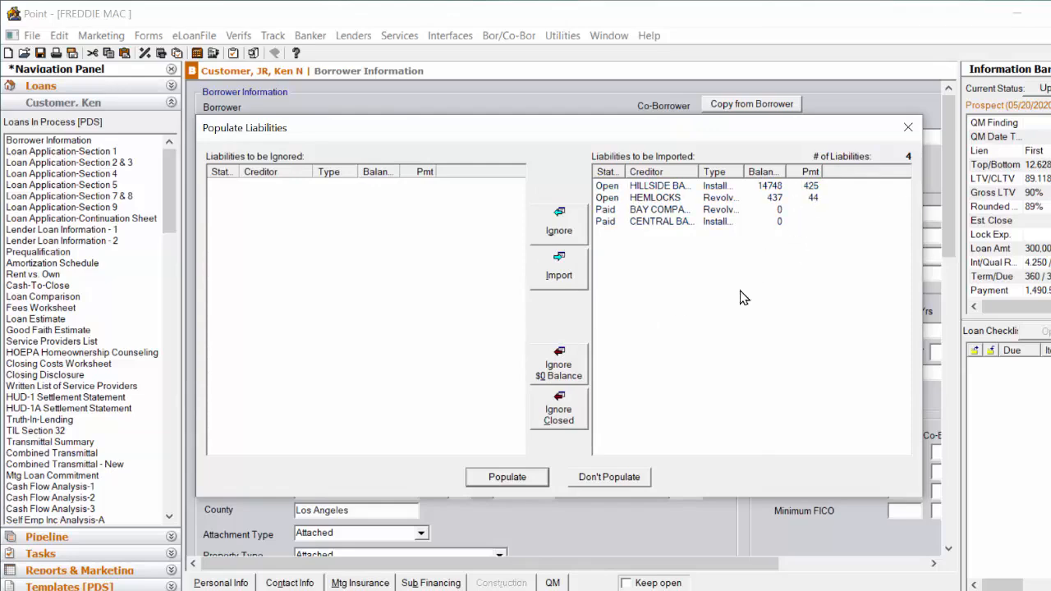
pyautogui.click(564, 377)
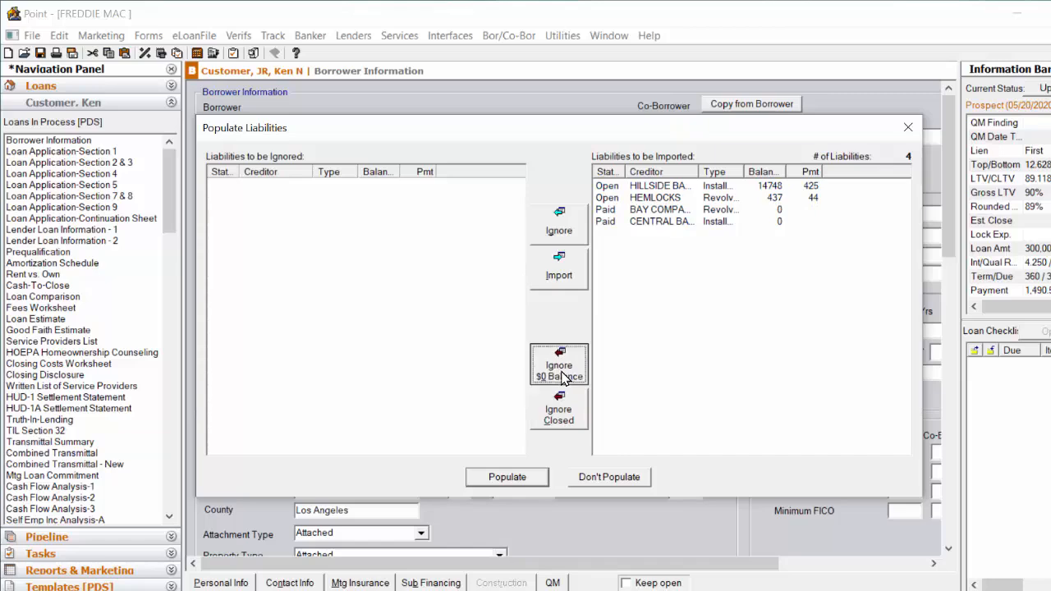
pyautogui.click(530, 483)
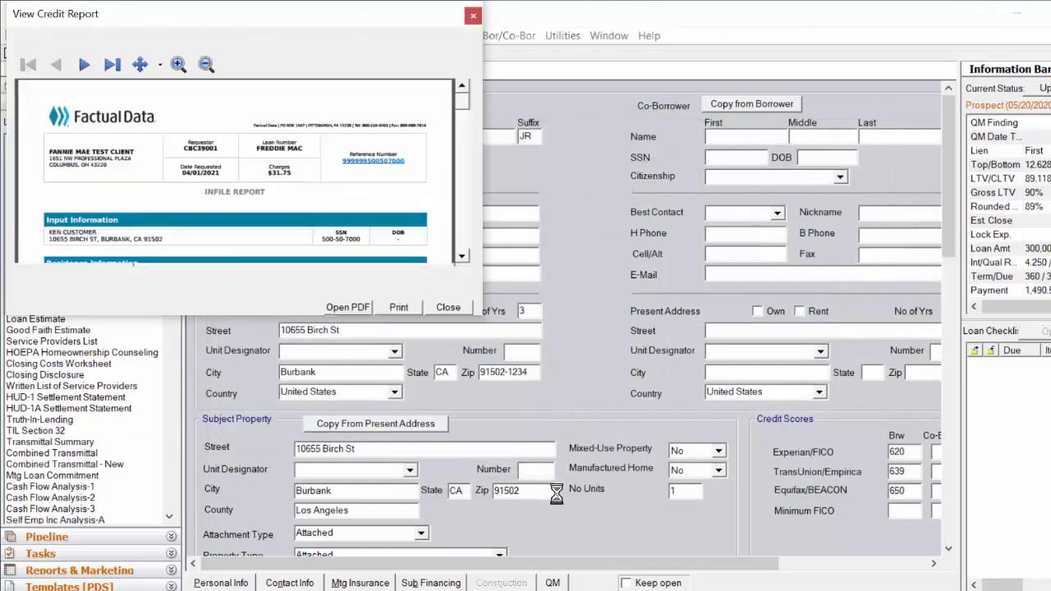
# Enlarge the credit report viewer, scroll through the report's scores and records, and close it.
pyautogui.moveTo(483, 317); pyautogui.dragTo(698, 513)
pyautogui.scroll(-9, 572, 302)
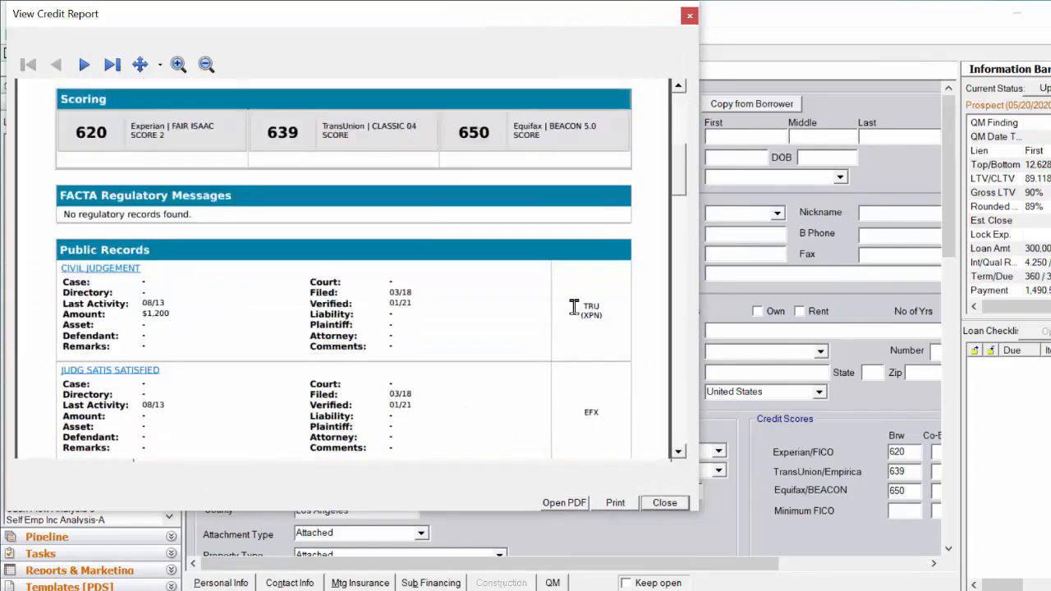
pyautogui.scroll(12, 578, 317)
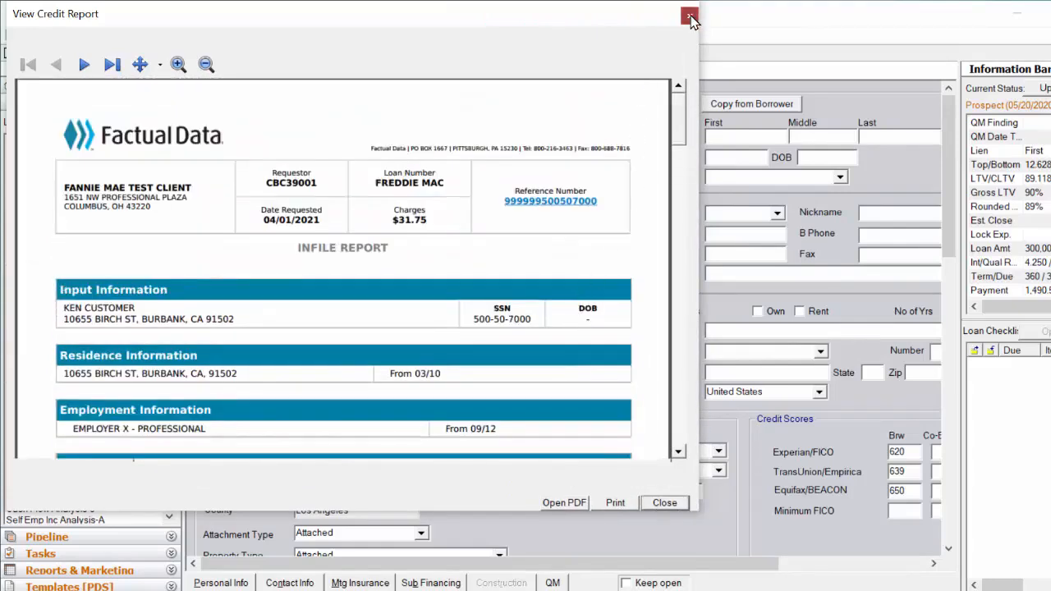
pyautogui.click(690, 15)
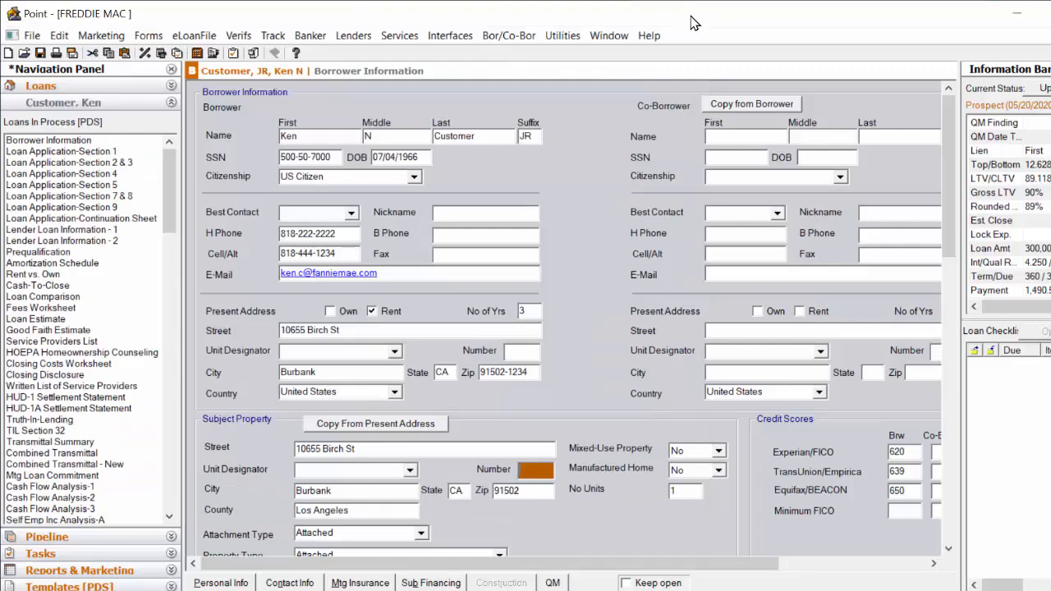
# Check the stored credit report in Document Management and the imported liabilities in Loan Application Section 2 & 3.
pyautogui.click(254, 53)
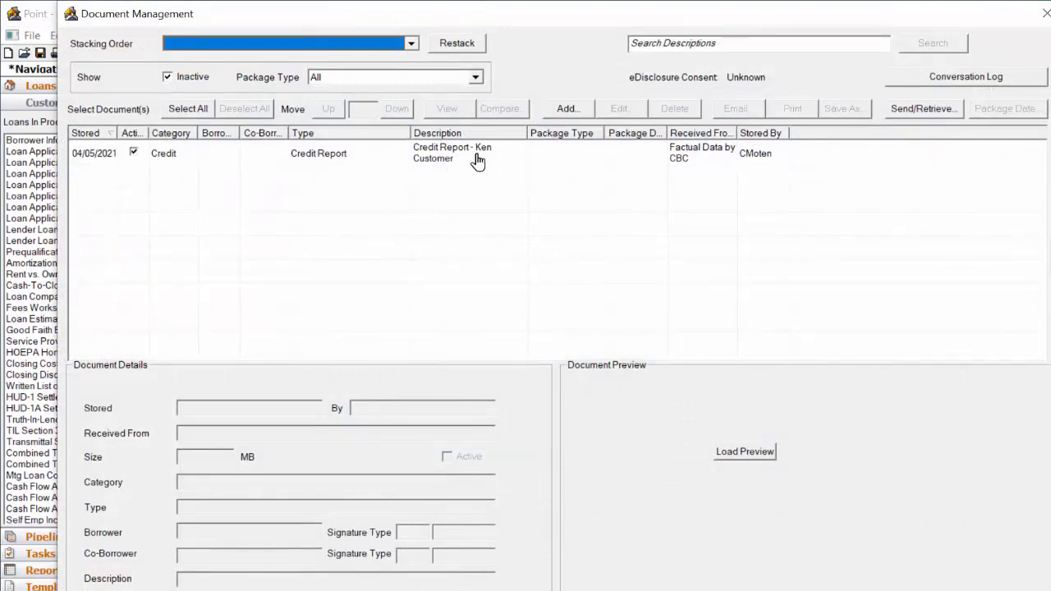
pyautogui.click(1042, 13)
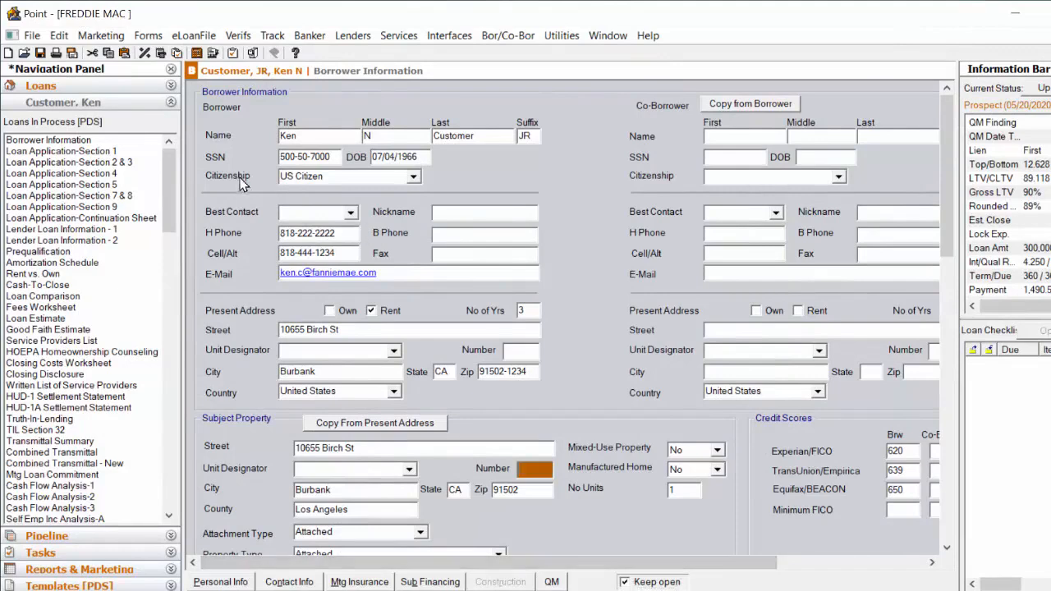
pyautogui.click(136, 163)
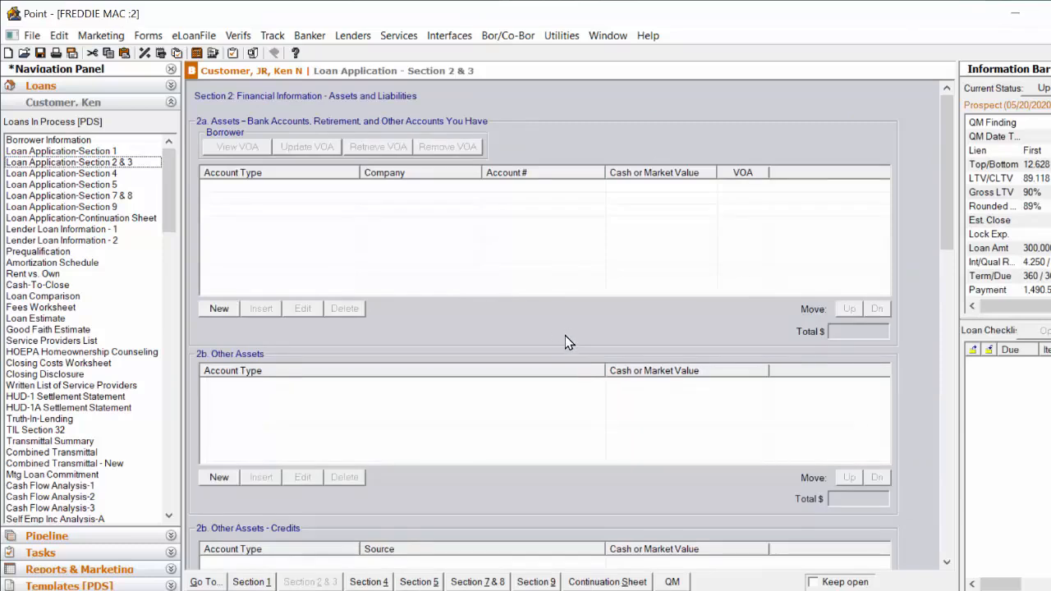
pyautogui.scroll(-3, 832, 331)
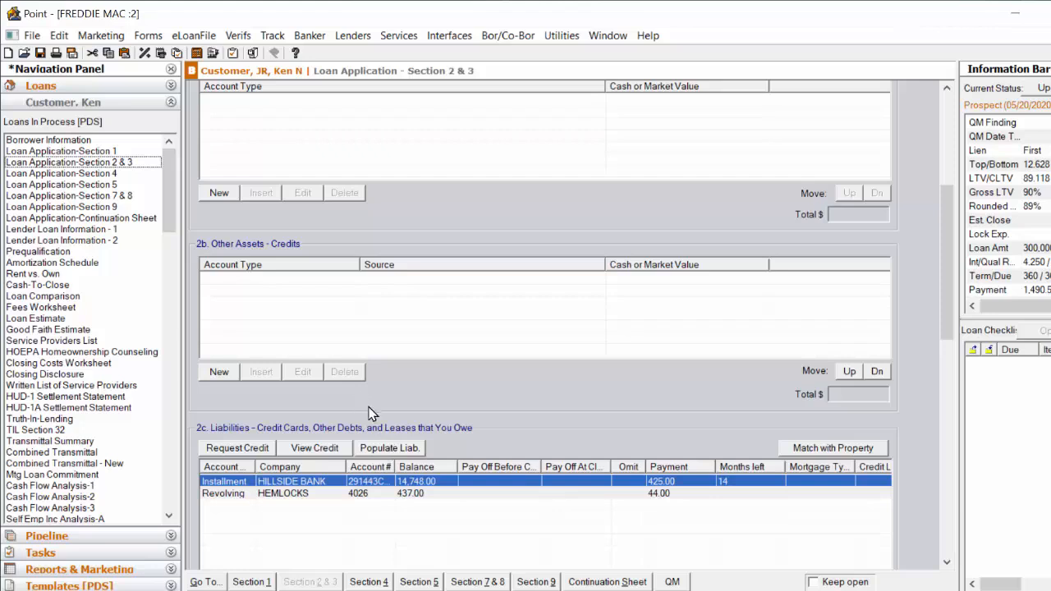
# Submit a Freddie Mac Loan Product Advisor request of type Underwriting & Credit using Factual Data by CBC.
pyautogui.click(401, 36)
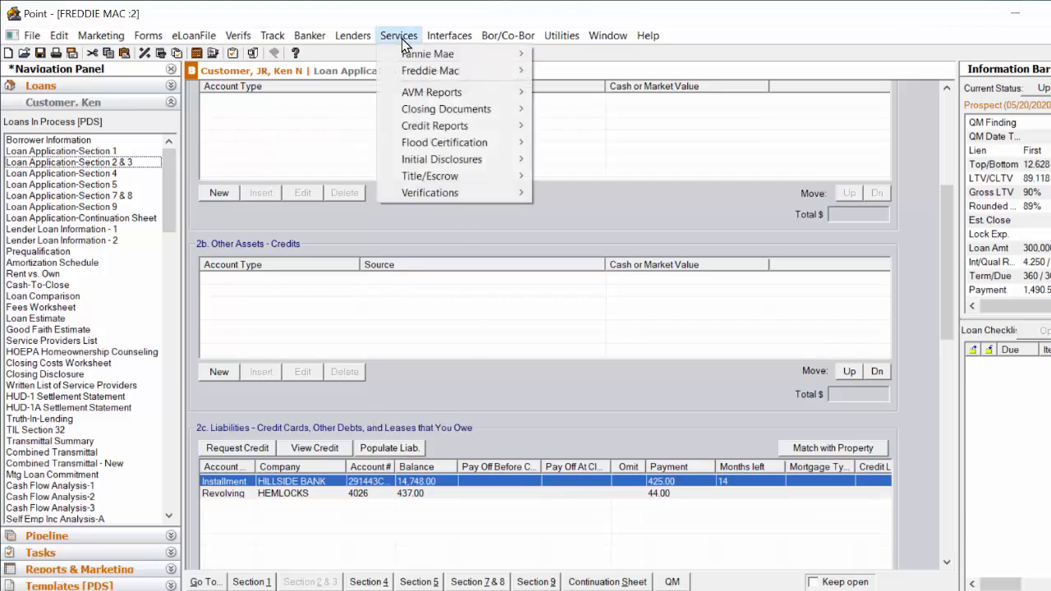
pyautogui.moveTo(419, 75)
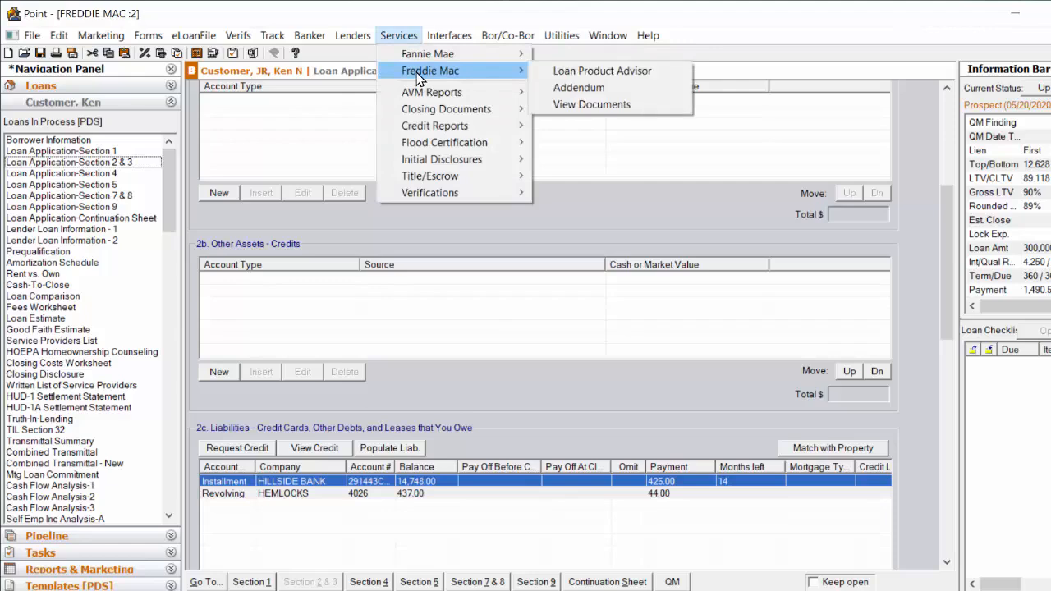
pyautogui.click(557, 72)
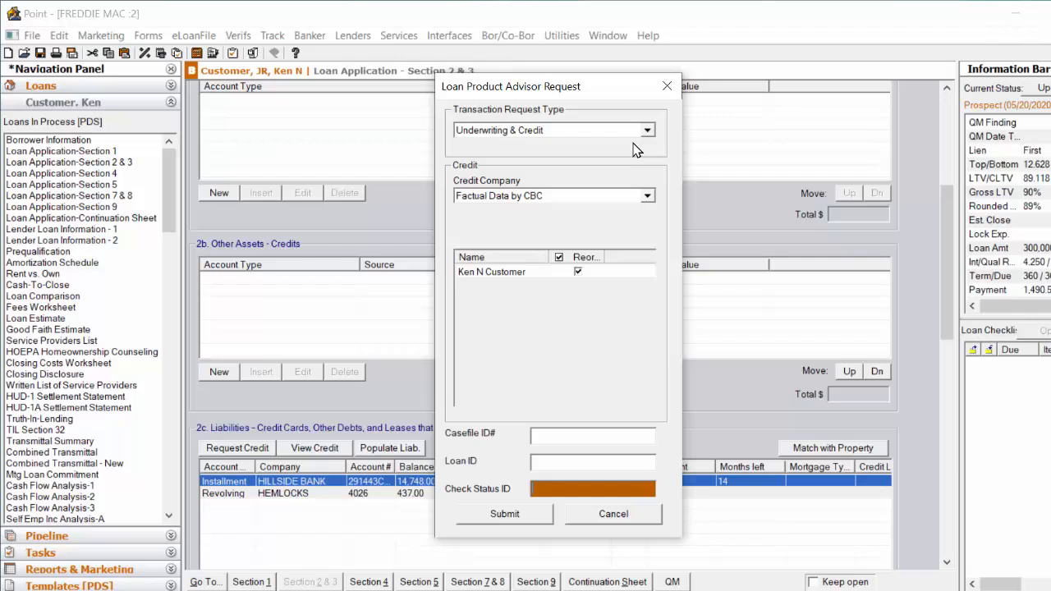
pyautogui.click(647, 133)
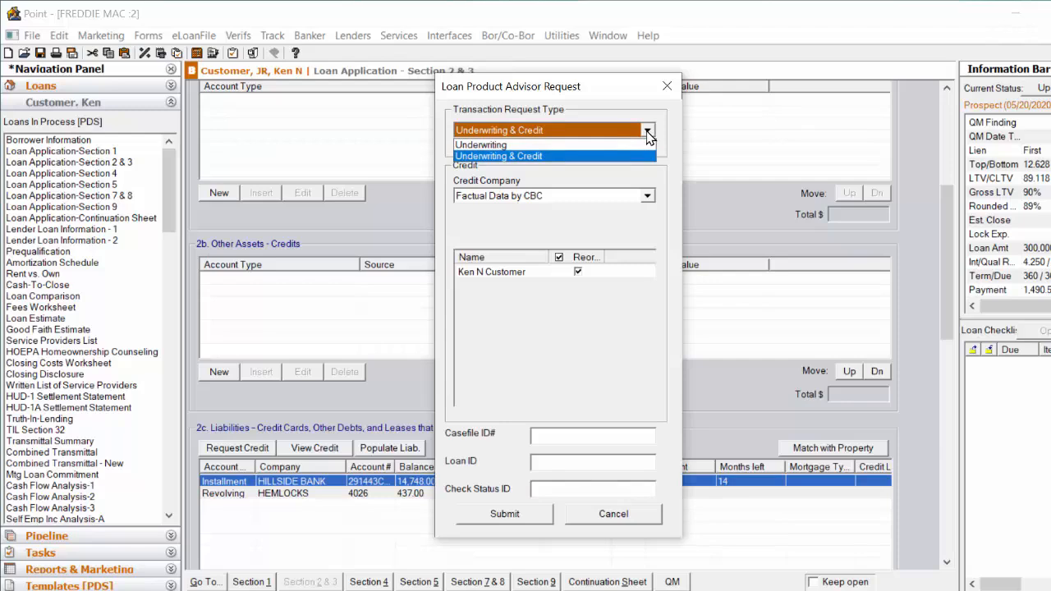
pyautogui.click(648, 133)
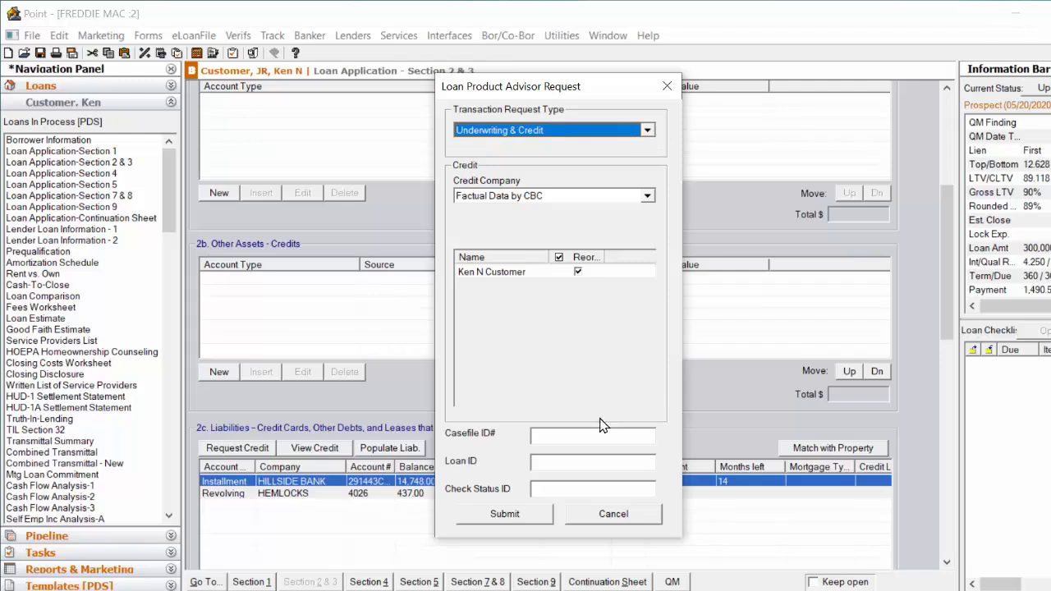
pyautogui.click(530, 520)
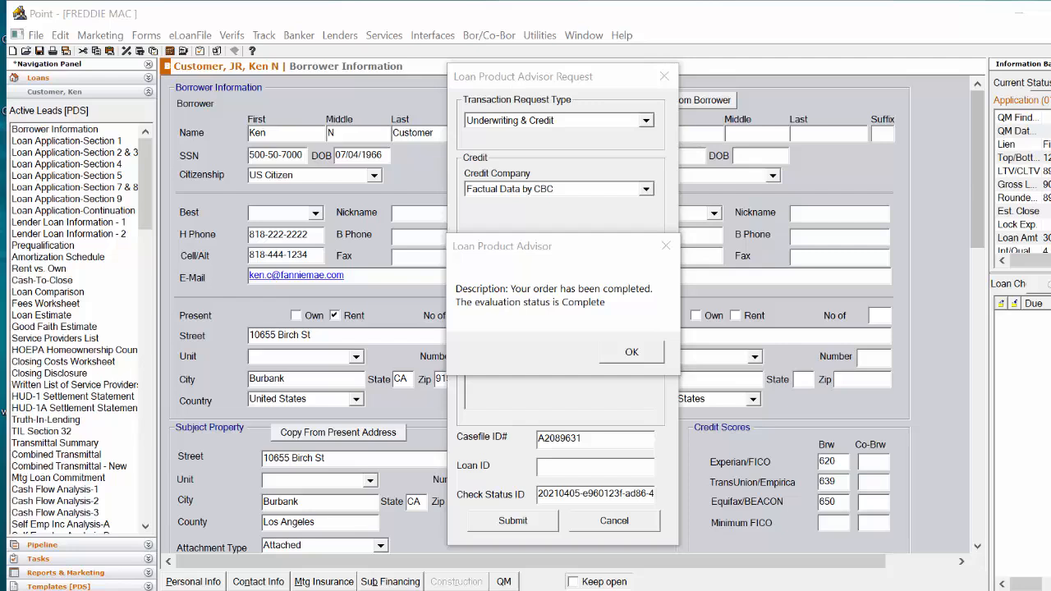
pyautogui.click(632, 353)
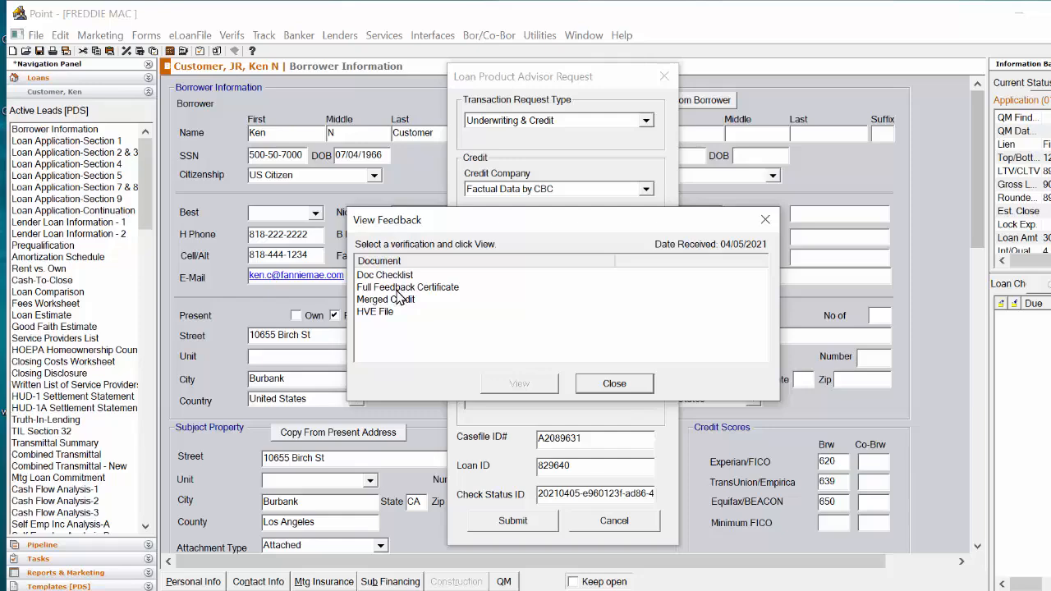
# Open the Full Feedback Certificate from the LPA feedback and scroll through its assessment and ratios.
pyautogui.click(397, 289)
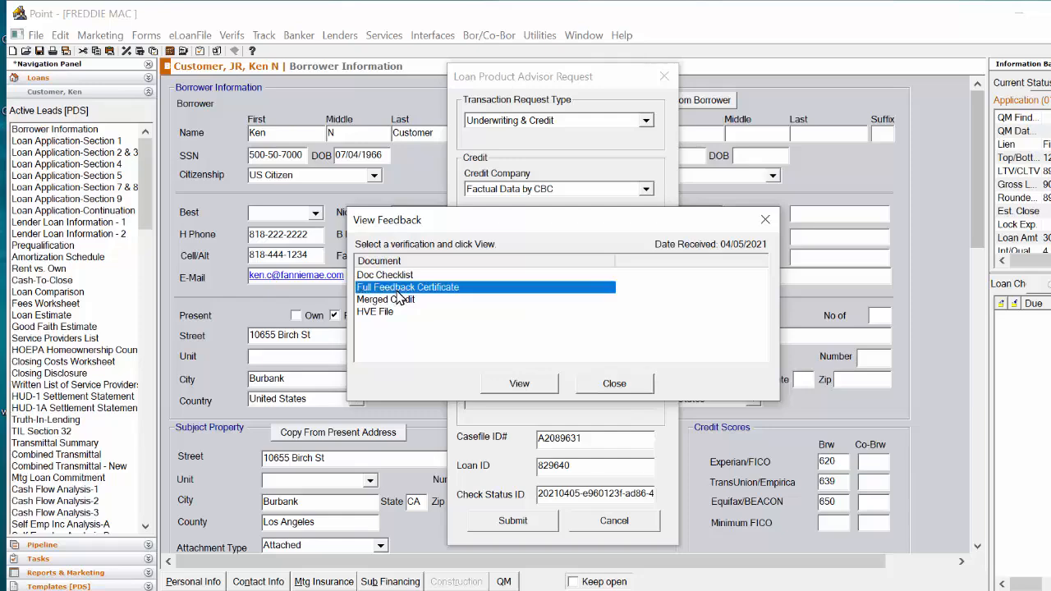
pyautogui.click(536, 387)
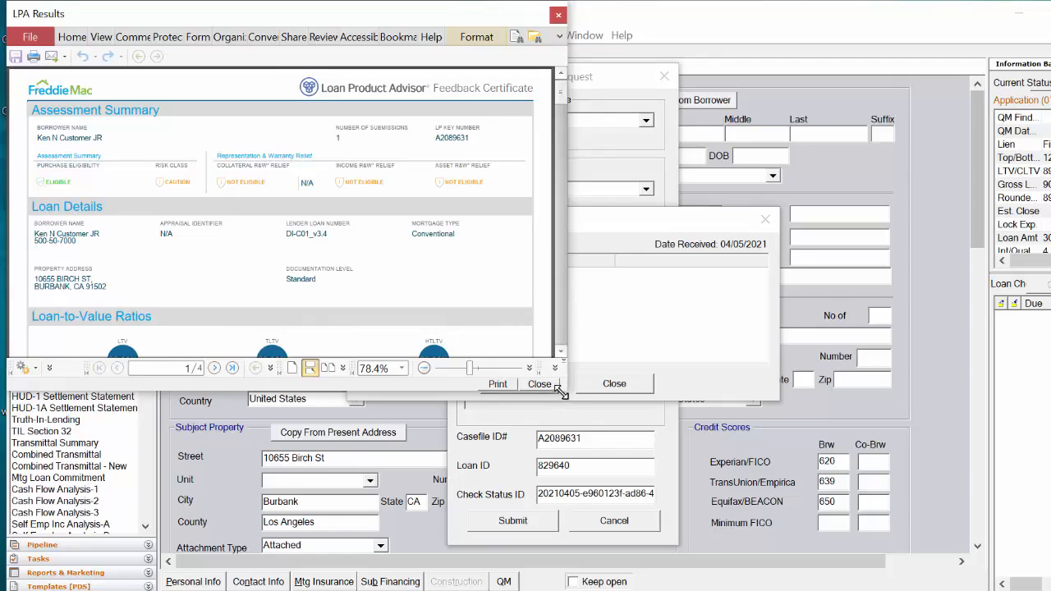
pyautogui.moveTo(566, 393); pyautogui.dragTo(791, 580)
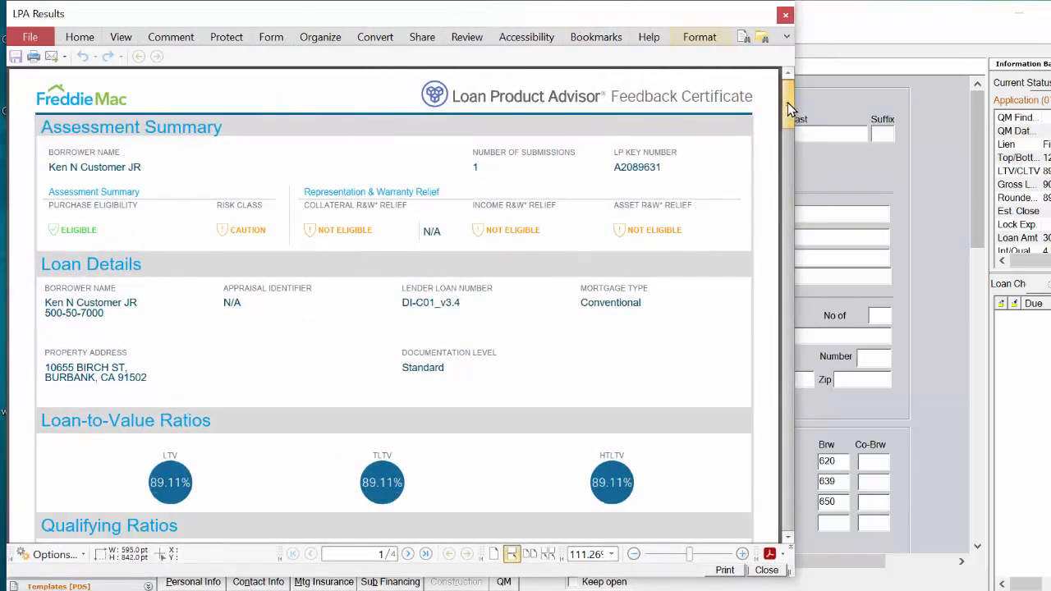
pyautogui.moveTo(788, 104); pyautogui.dragTo(791, 113)
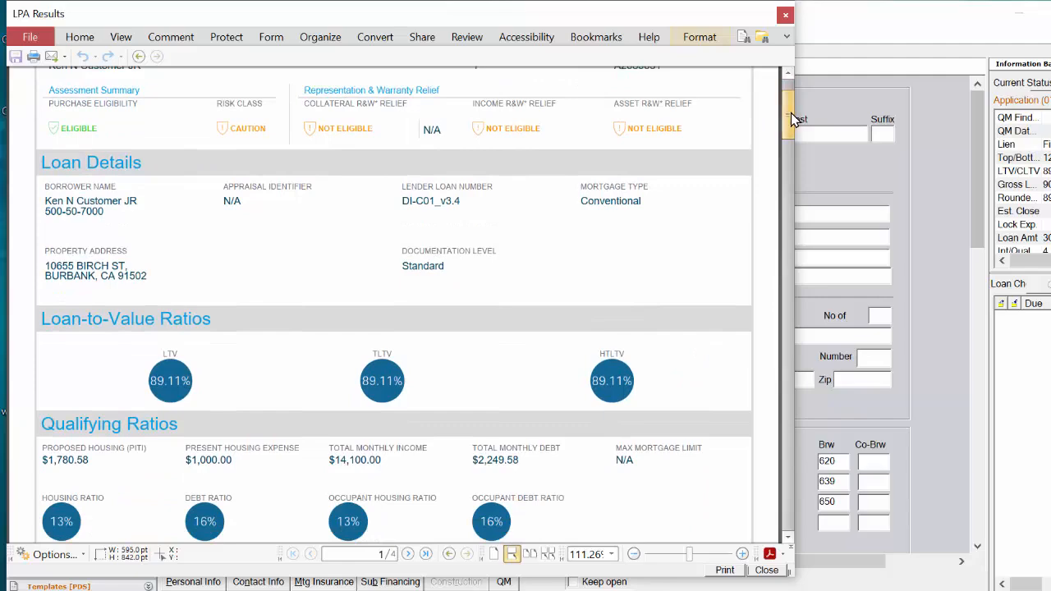
pyautogui.moveTo(789, 113); pyautogui.dragTo(803, 207)
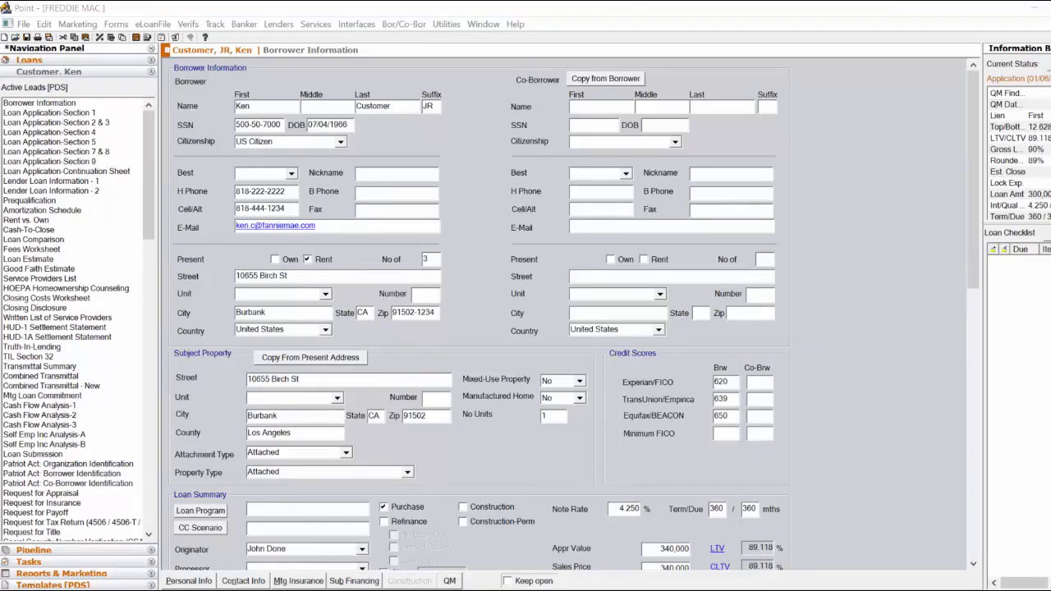
pyautogui.moveTo(705, 590)
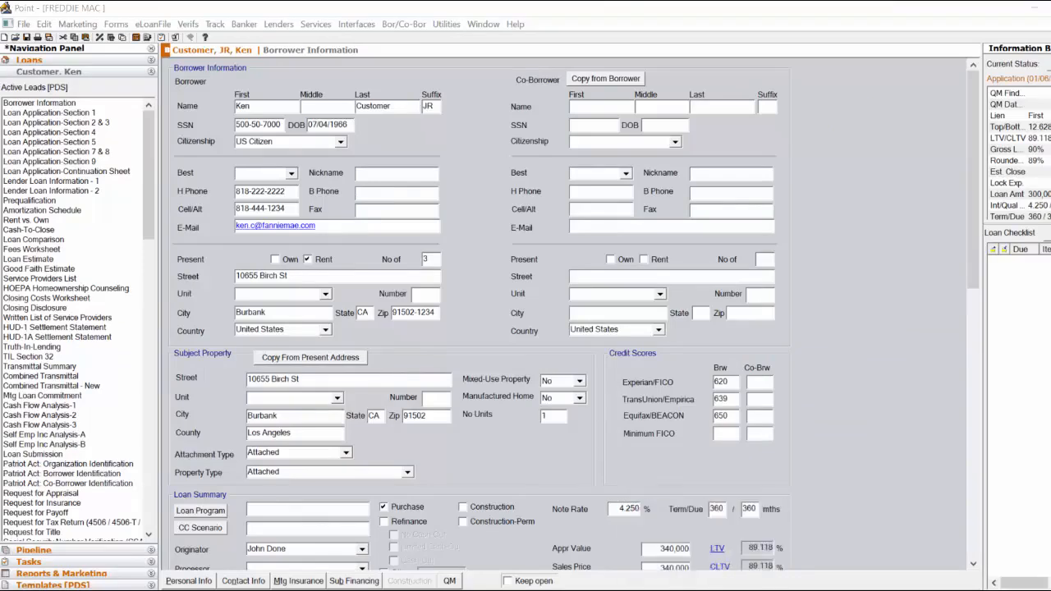